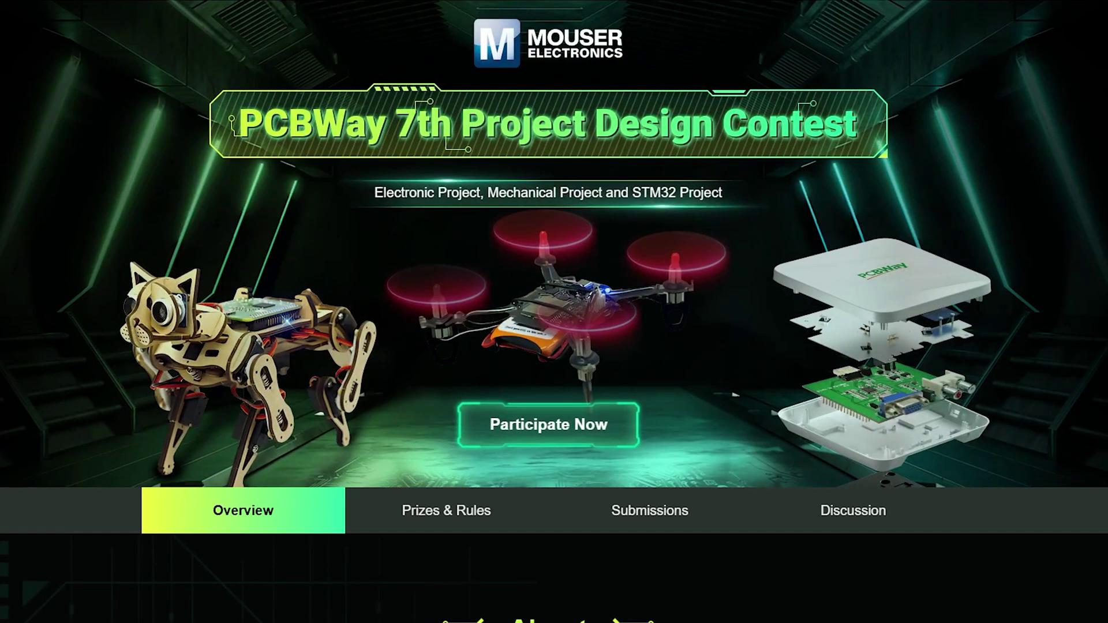
- Review the contest page's About section, timeline and three project themes
scroll(554, 311, "down", 3)
scroll(554, 312, "down", 4)
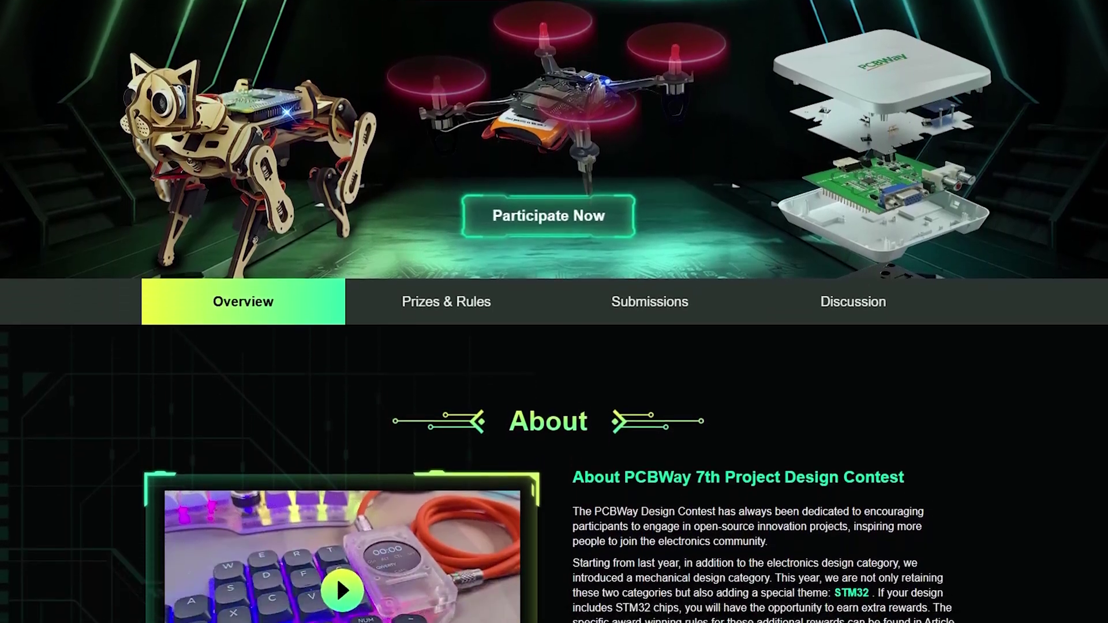
scroll(555, 312, "down", 4)
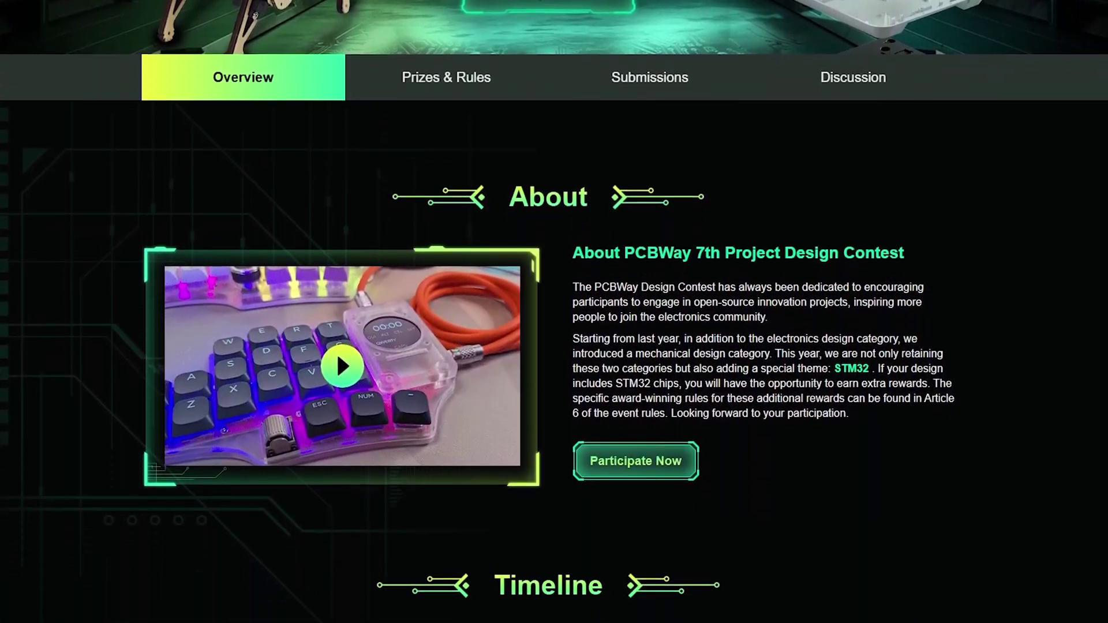
scroll(554, 311, "down", 4)
scroll(554, 311, "down", 4)
scroll(554, 312, "down", 4)
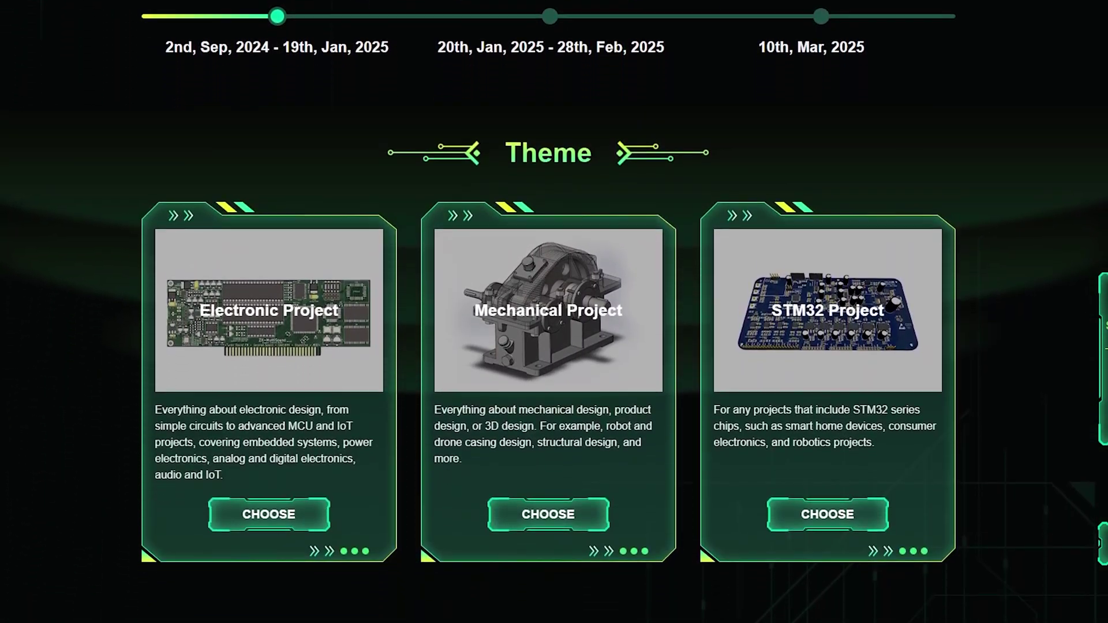
- Review the contest's prizes for each category and read through the participation rules
scroll(554, 312, "down", 4)
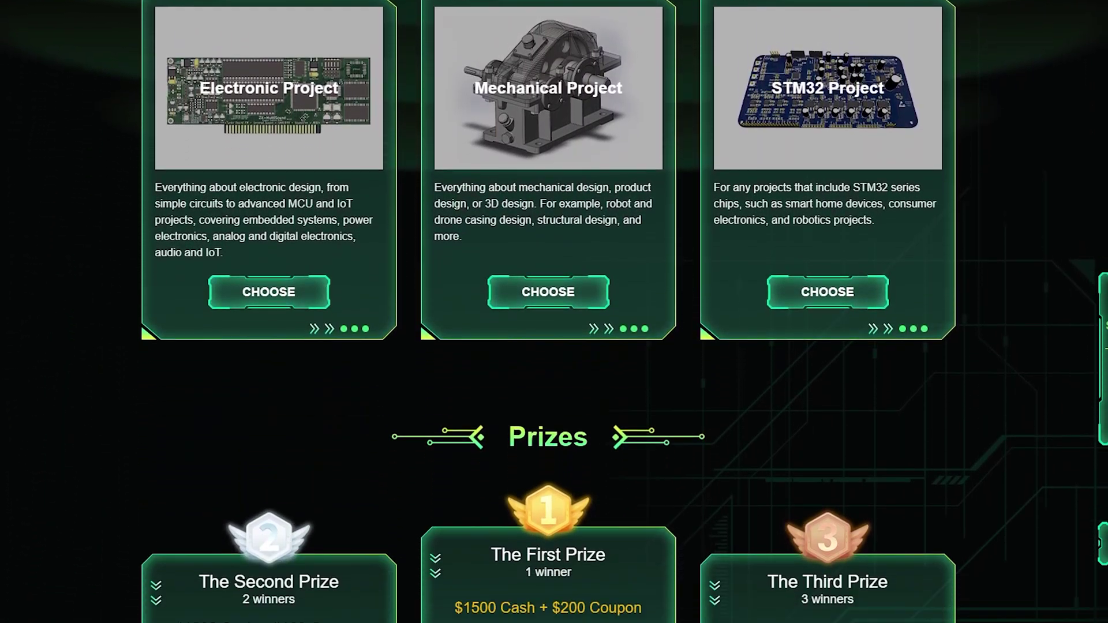
scroll(554, 312, "down", 4)
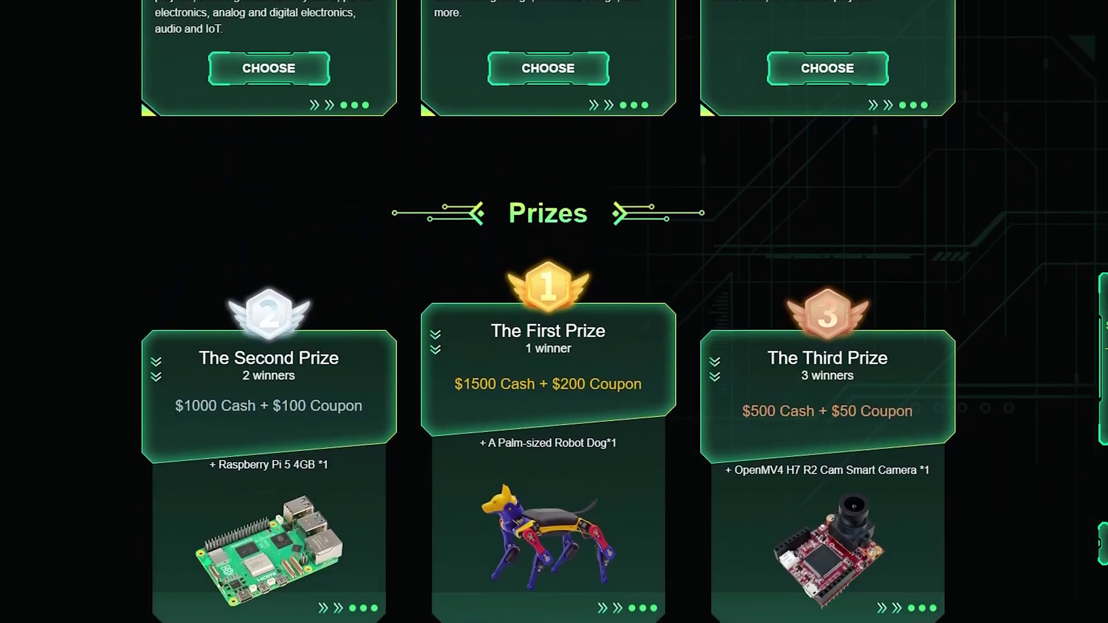
scroll(554, 312, "down", 4)
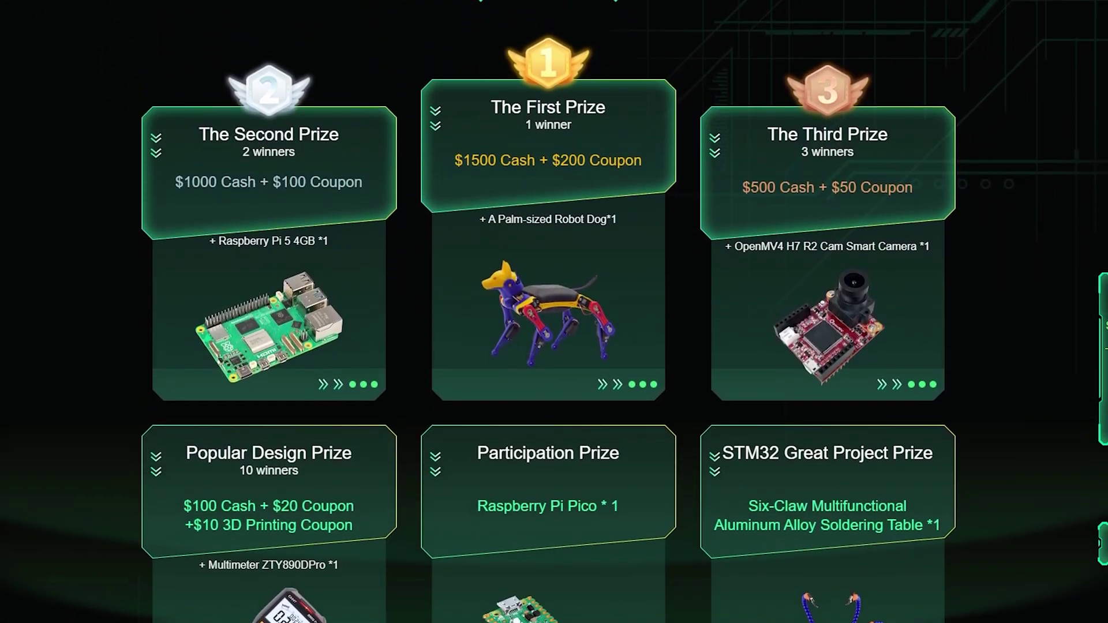
scroll(554, 312, "down", 4)
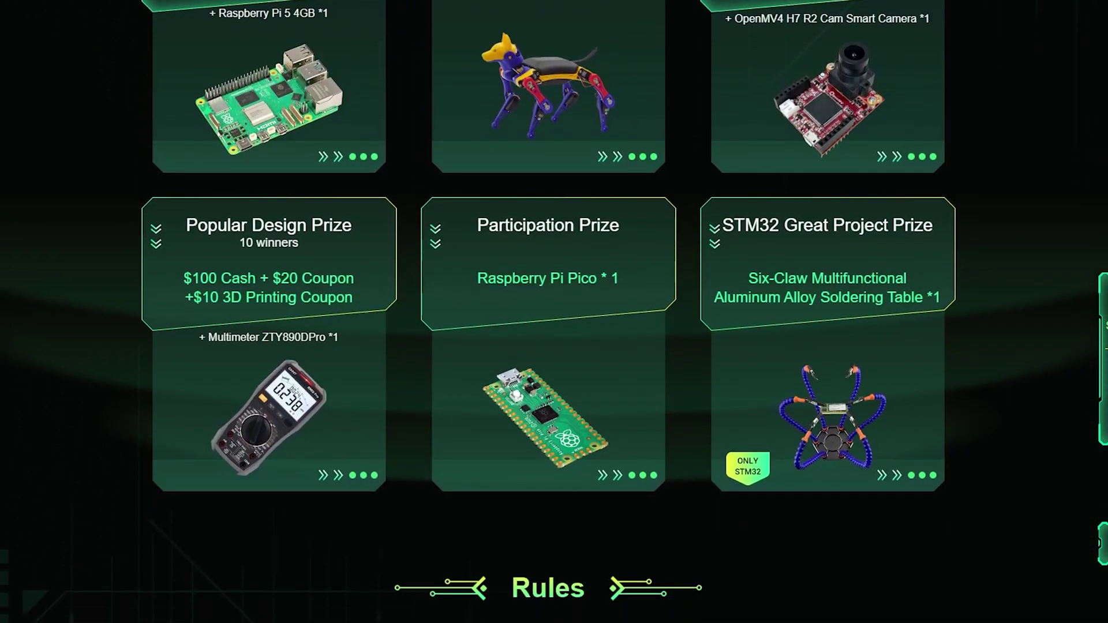
scroll(554, 312, "down", 4)
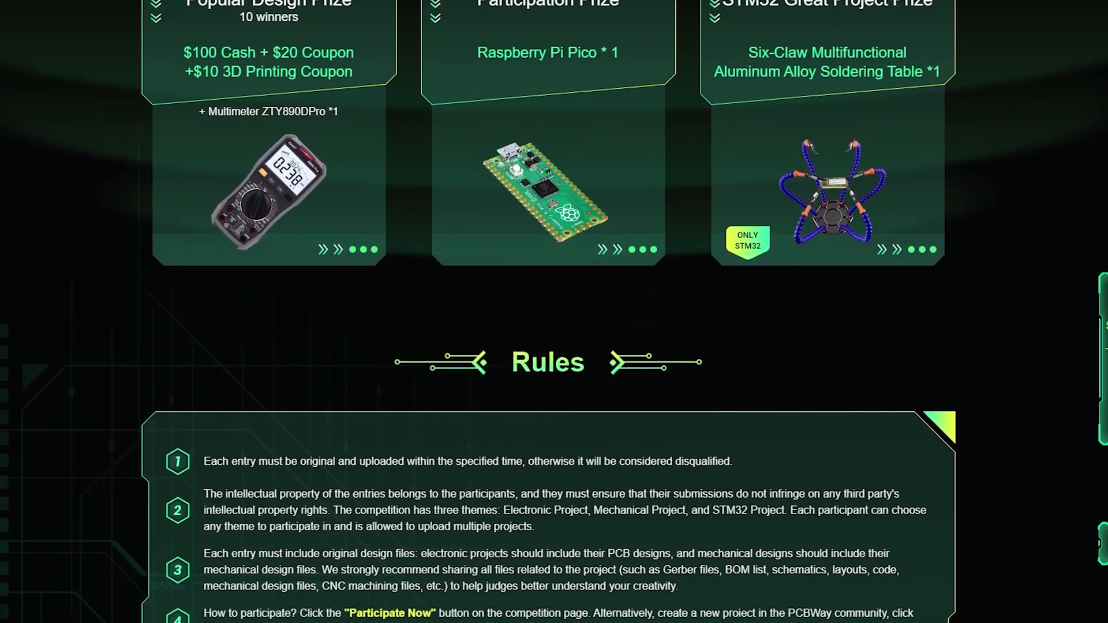
scroll(554, 312, "down", 4)
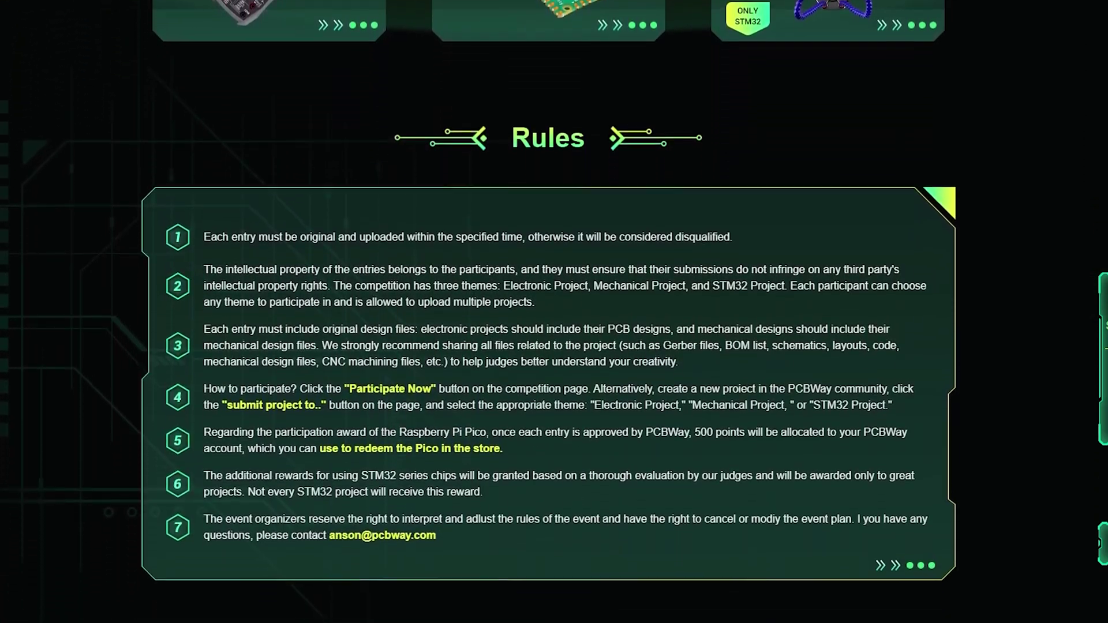
scroll(554, 312, "down", 3)
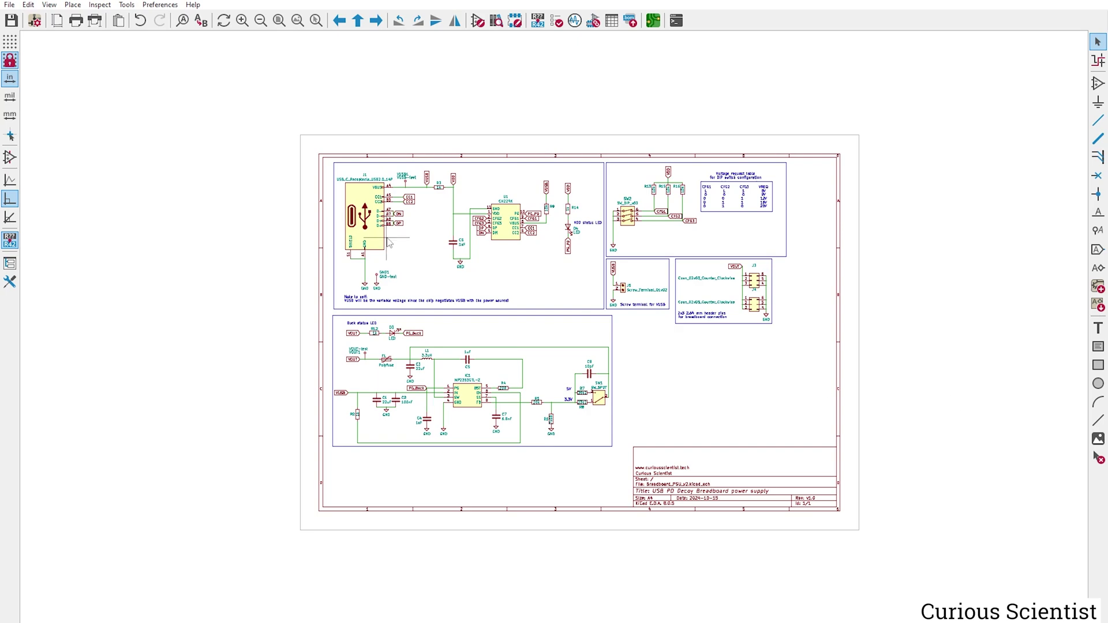
- Switch to the KiCad schematic and examine the USB-C receptacle, the CH224K circuit and the VDD status LED branch
scroll(389, 243, "up", 5)
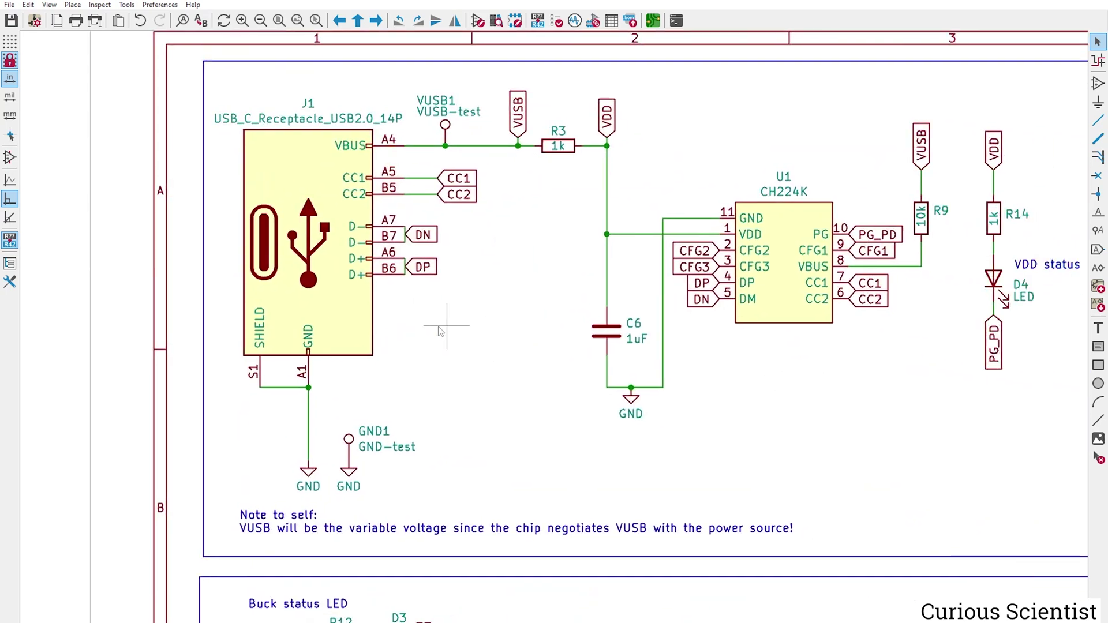
scroll(382, 358, "down", 1)
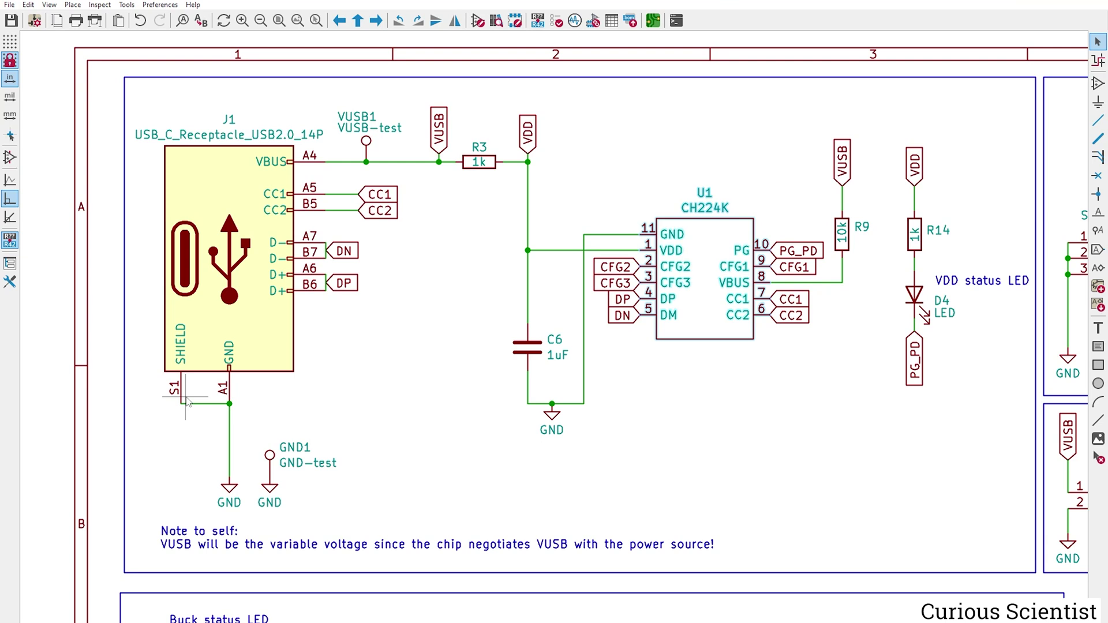
left_click(181, 403)
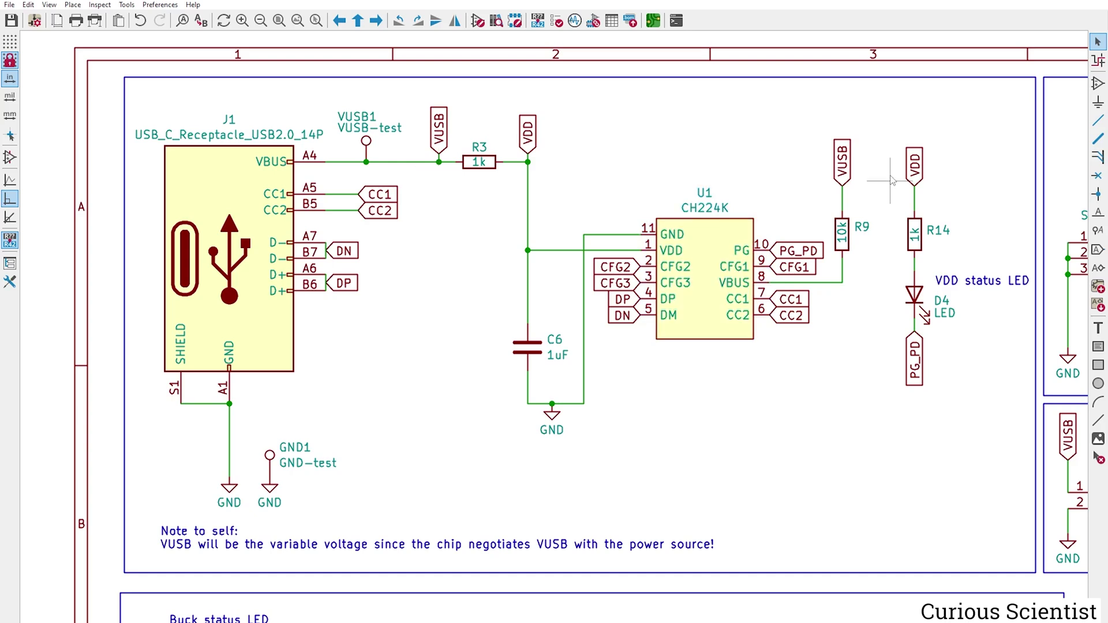
left_click_drag(883, 129, 1008, 433)
- Examine the DIP switch configuration block and highlight its voltage request table
left_click_drag(971, 398, 168, 387)
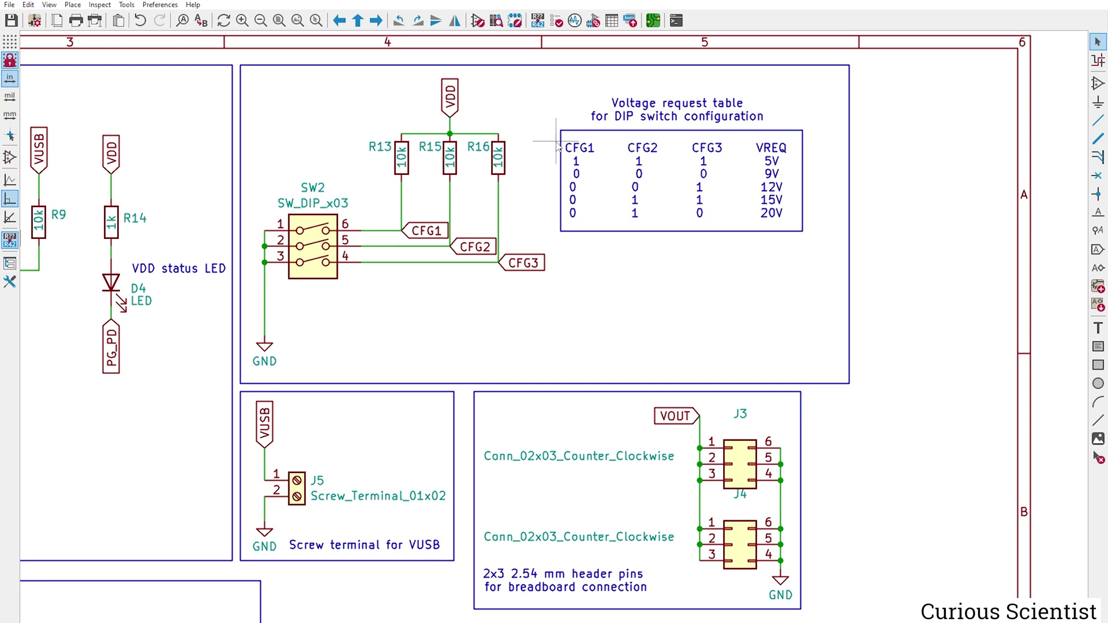
left_click_drag(539, 76, 818, 250)
left_click(774, 330)
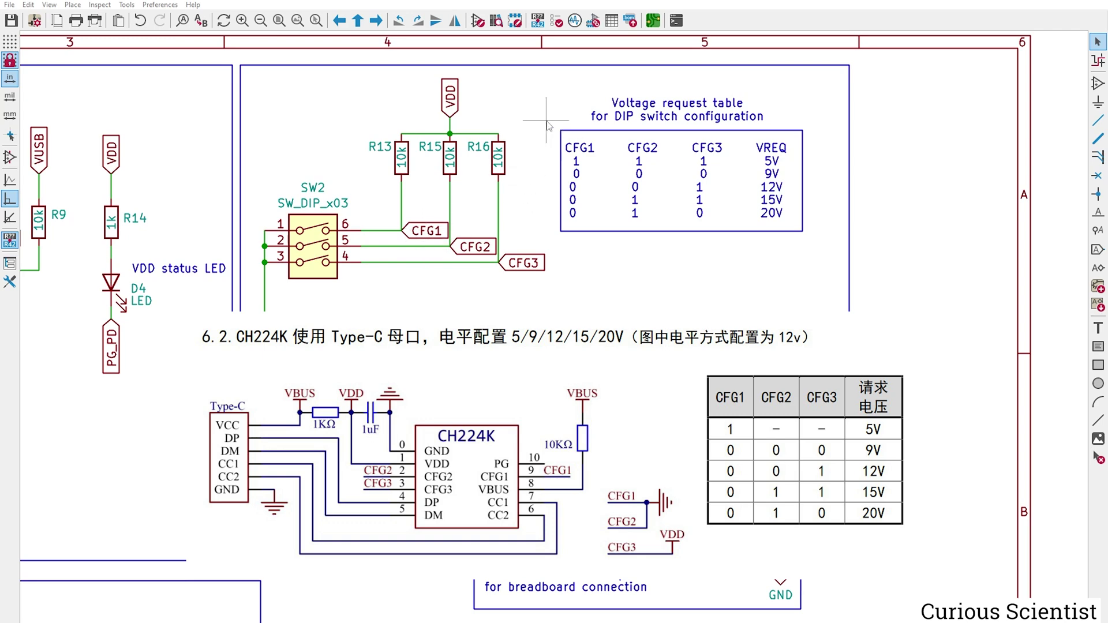
left_click_drag(547, 121, 808, 256)
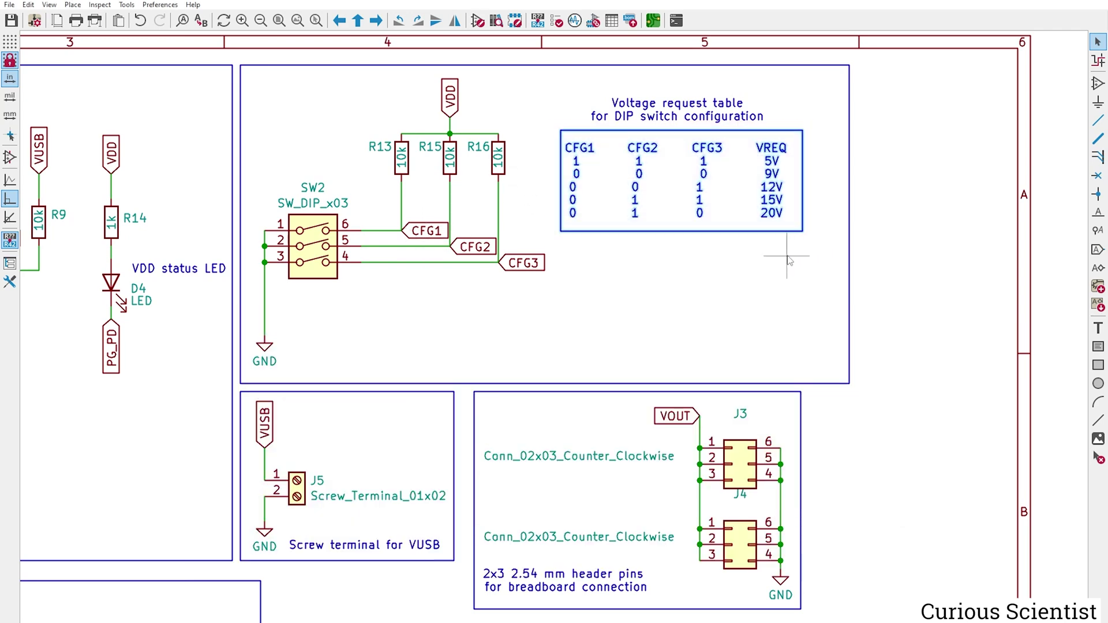
left_click(704, 254)
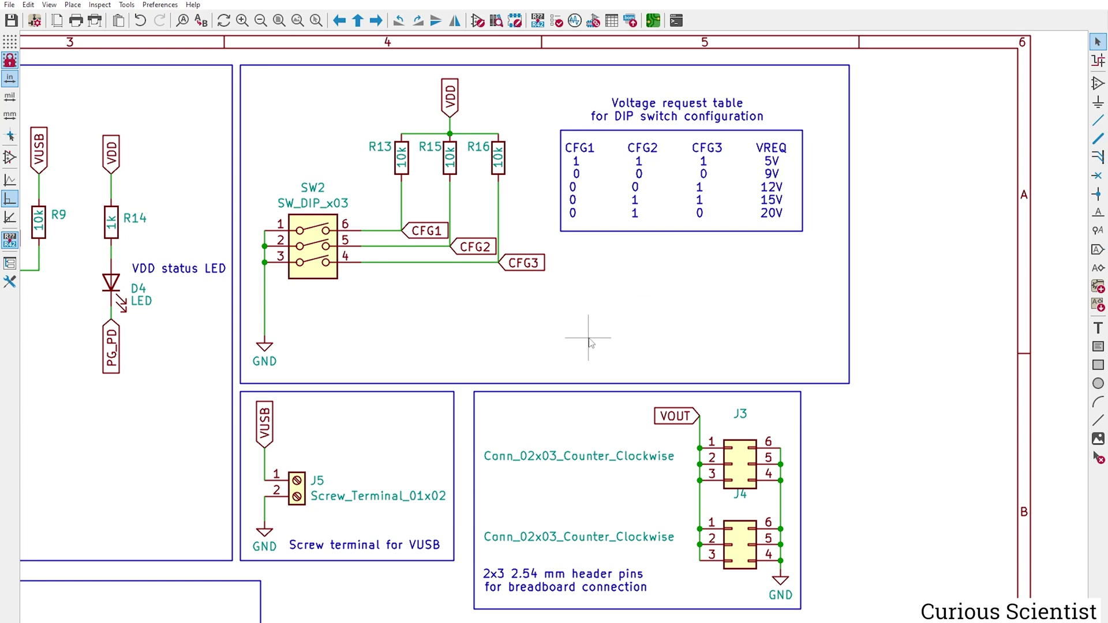
- Inspect the VUSB screw terminal's ground and supply connections, and highlight the two 2x3 breadboard header connectors with their VOUT label
left_click_drag(587, 342, 641, 124)
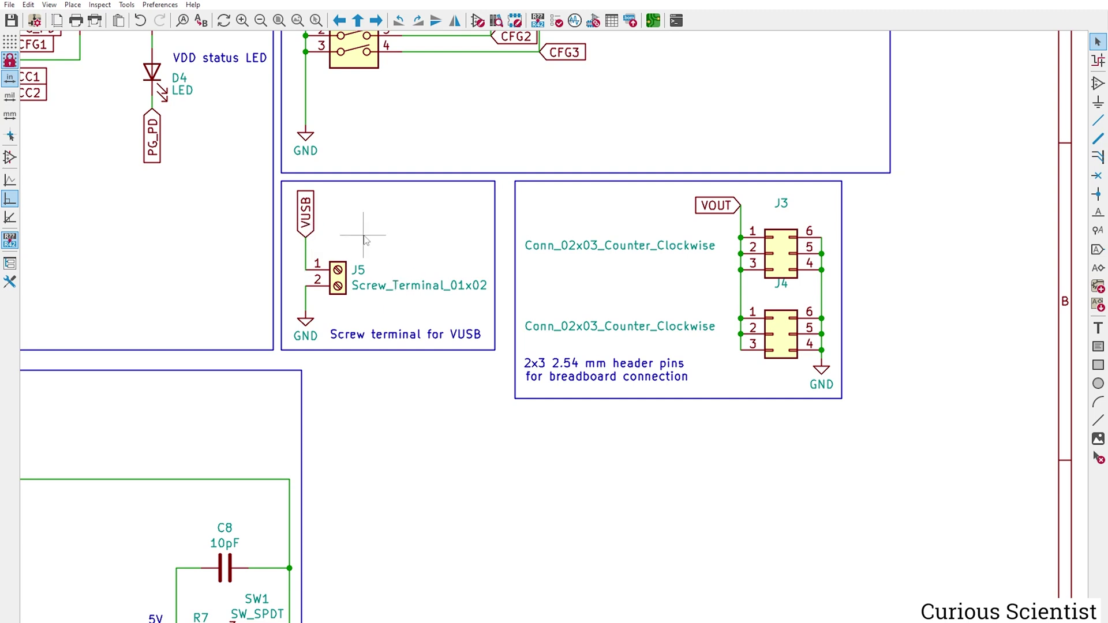
left_click(309, 323)
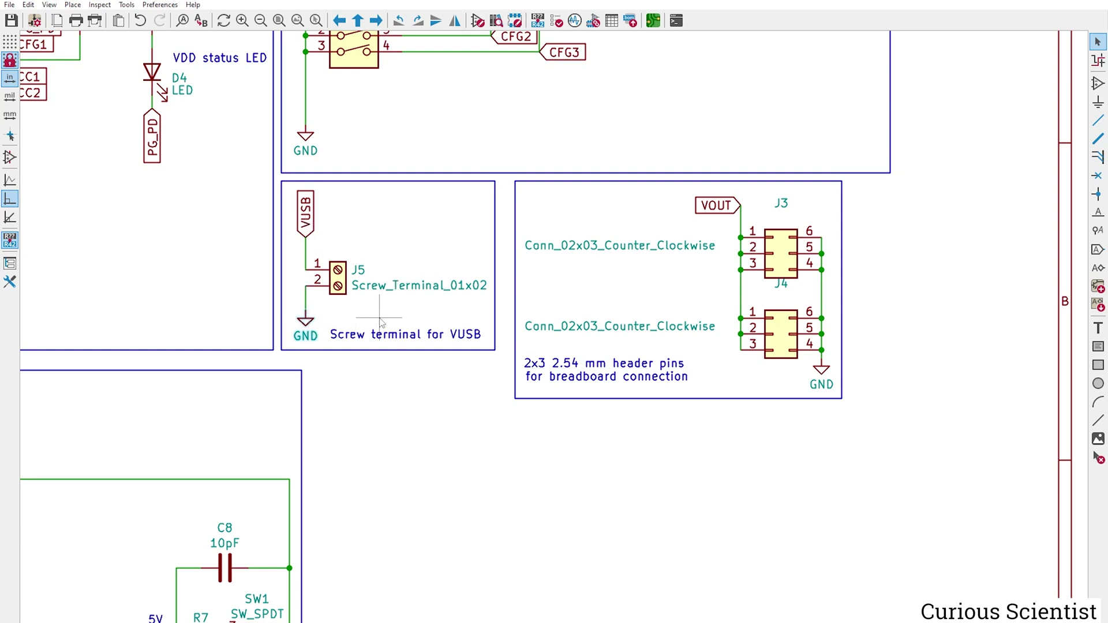
left_click(319, 217)
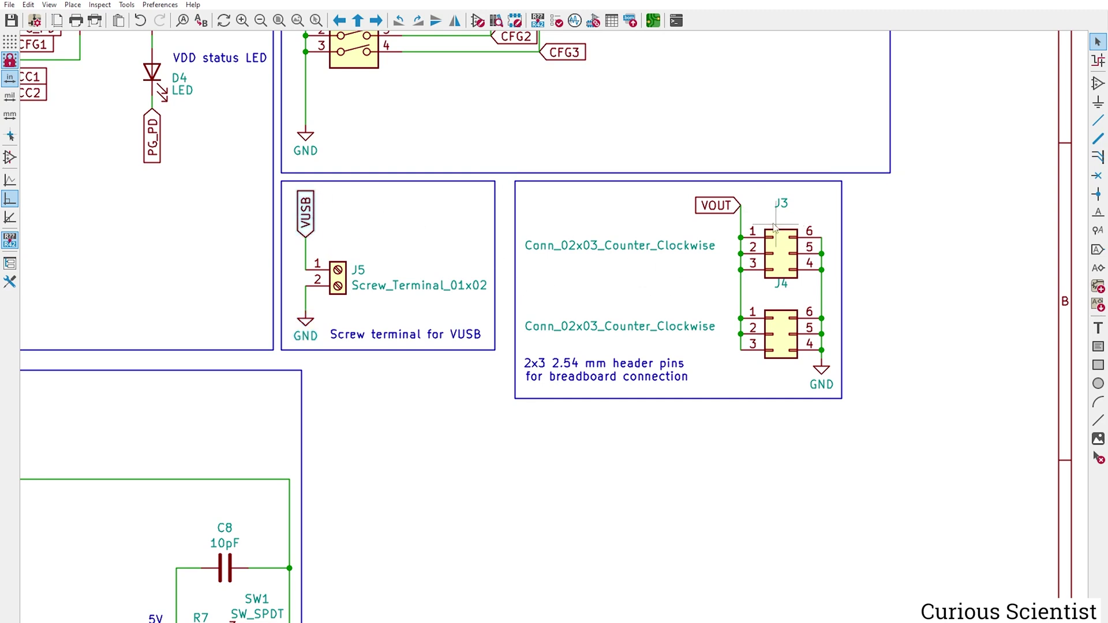
left_click_drag(686, 192, 852, 397)
left_click(870, 334)
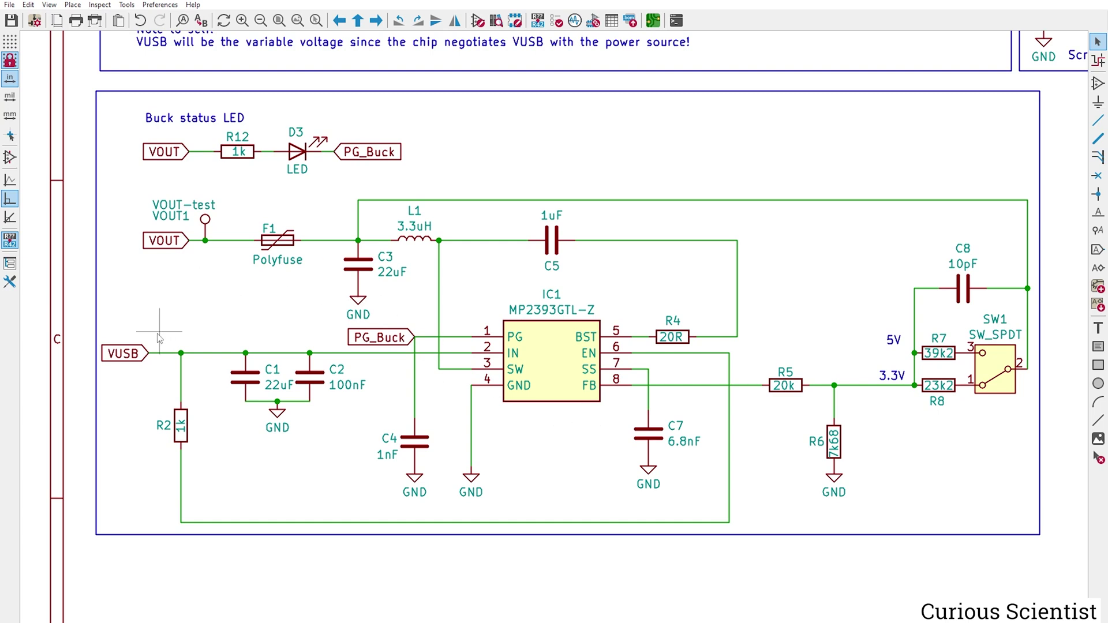
- Inspect the buck converter's VUSB input, output capacitor C3, inductor L1, VOUT label, VOUT test point and polyfuse F1
left_click(146, 348)
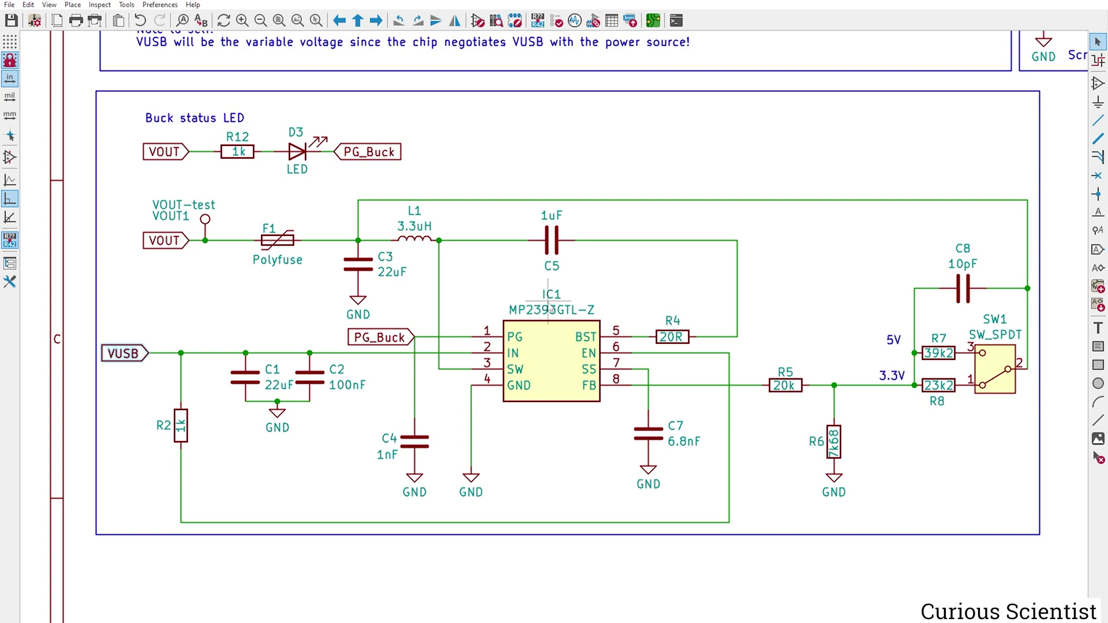
left_click(358, 267)
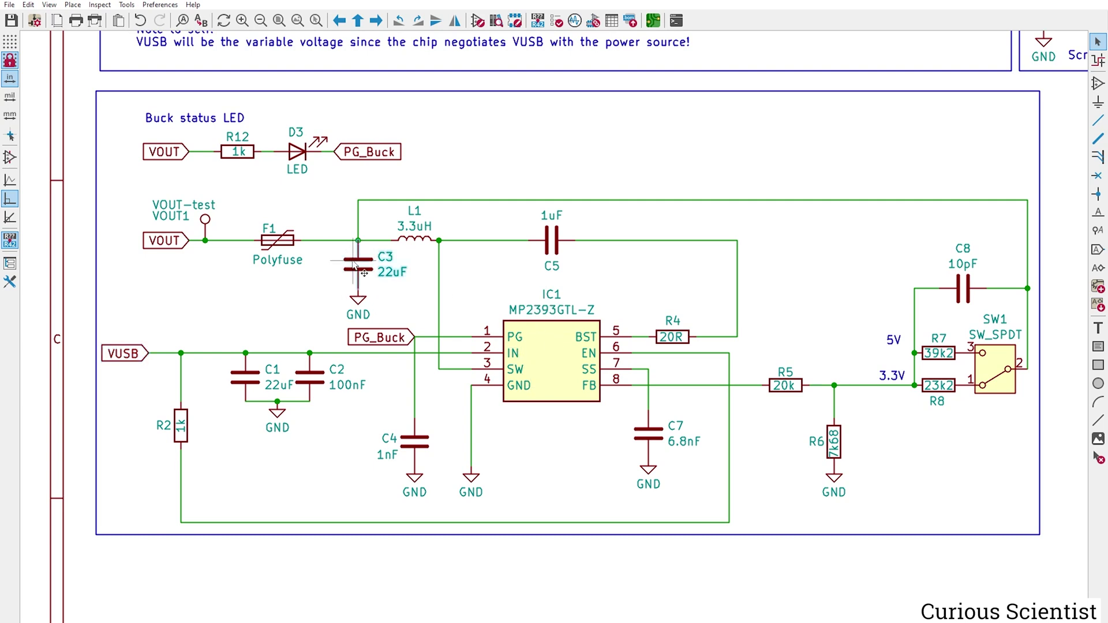
left_click(437, 241)
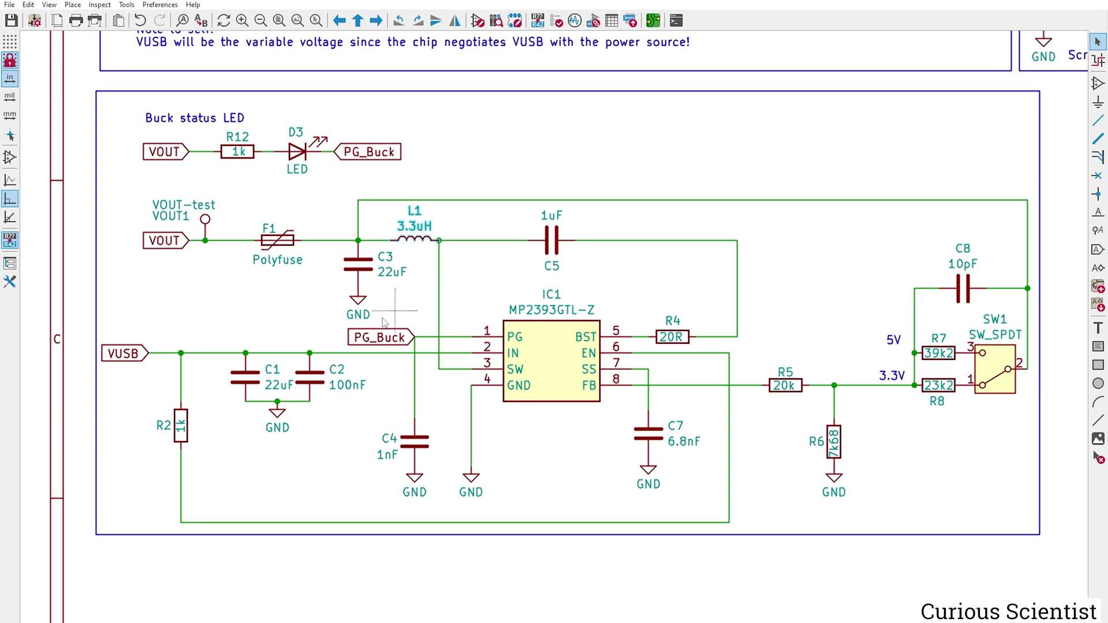
left_click(173, 242)
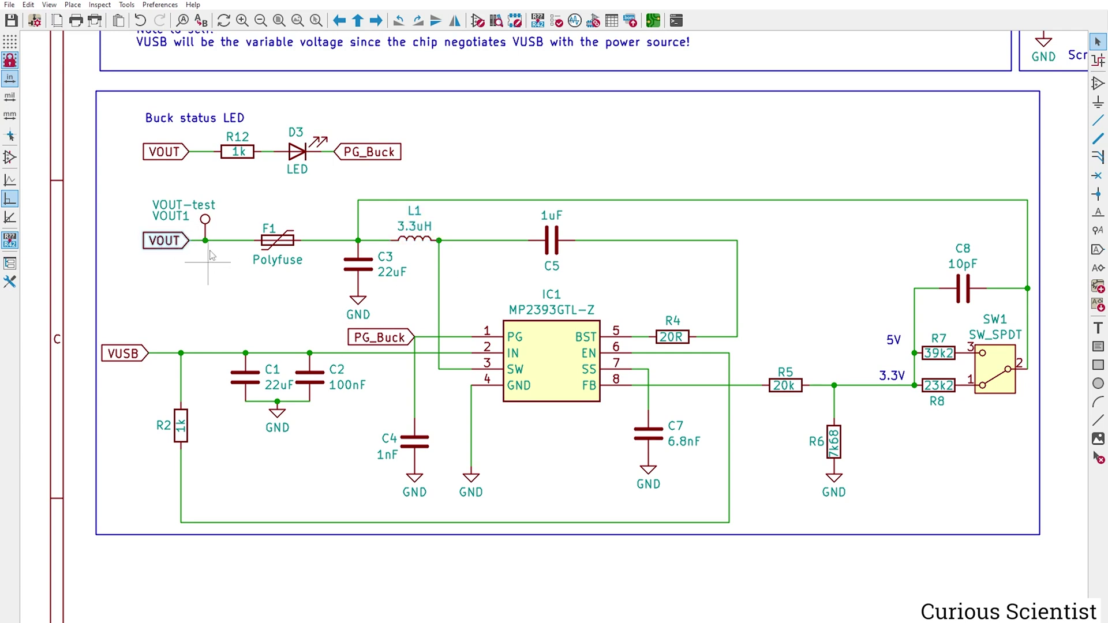
left_click(206, 228)
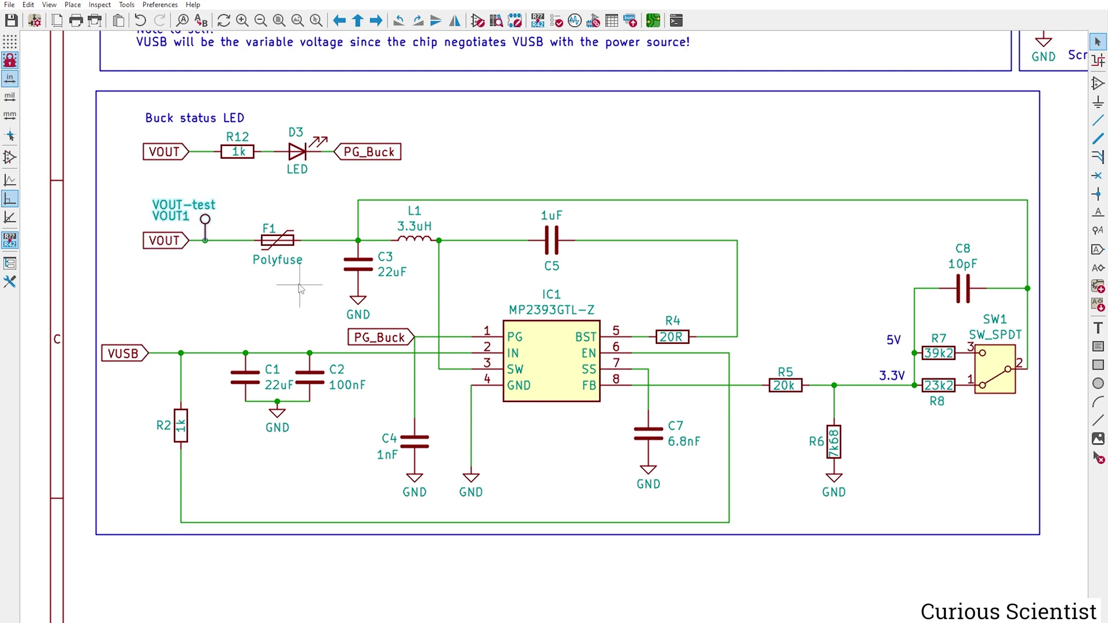
left_click(286, 267)
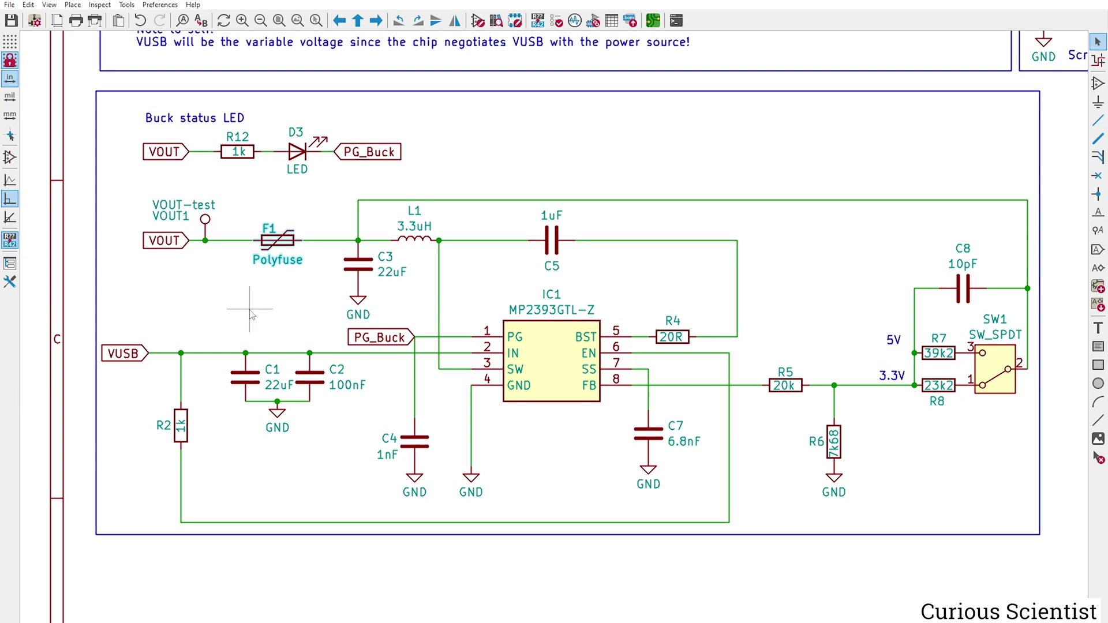
- Examine the buck converter's feedback network, tracing the line from the junction of L1 and C3 to the voltage selector switch SW1
scroll(616, 411, "right", 5)
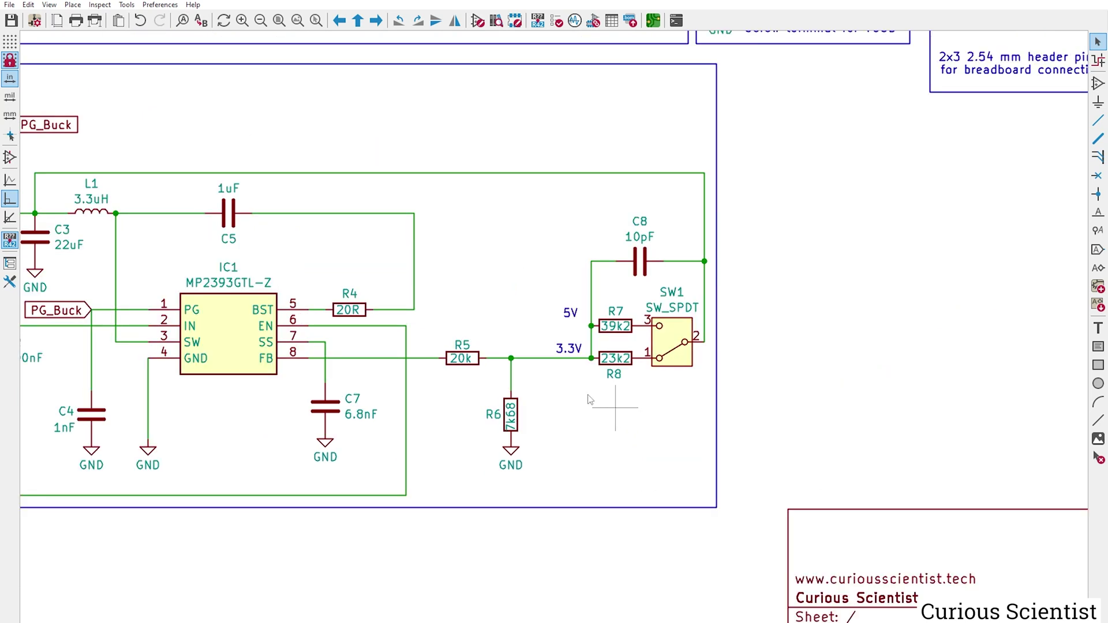
left_click_drag(430, 154, 782, 511)
scroll(570, 421, "left", 3)
scroll(569, 421, "up", 1)
scroll(679, 460, "left", 1)
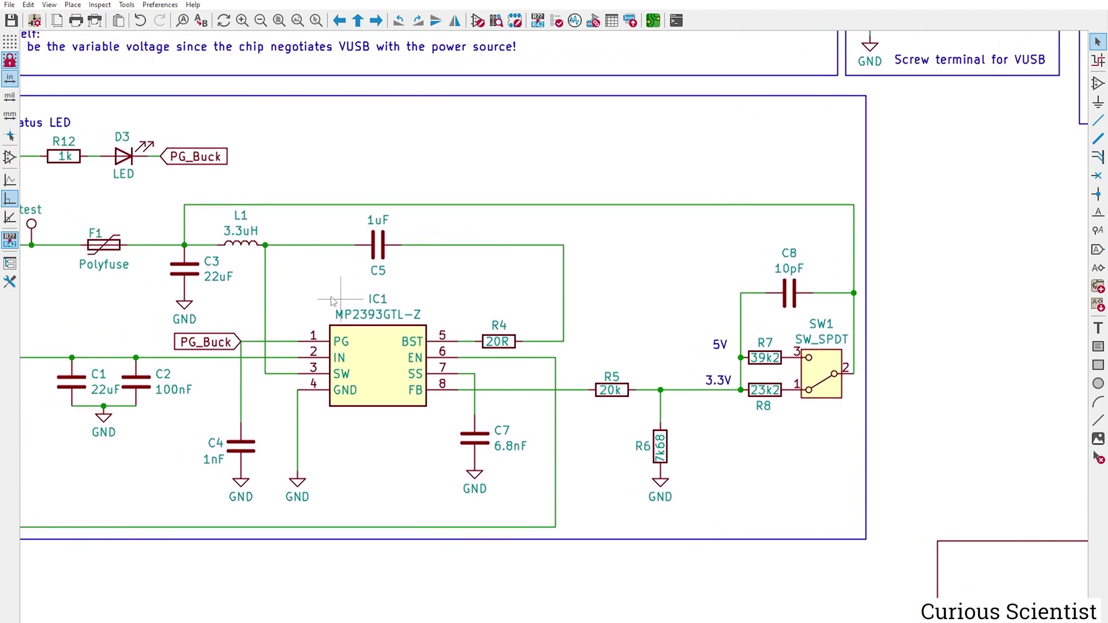
left_click(184, 245)
scroll(205, 267, "left", 2)
scroll(205, 267, "up", 1)
scroll(292, 315, "right", 4)
scroll(293, 315, "down", 1)
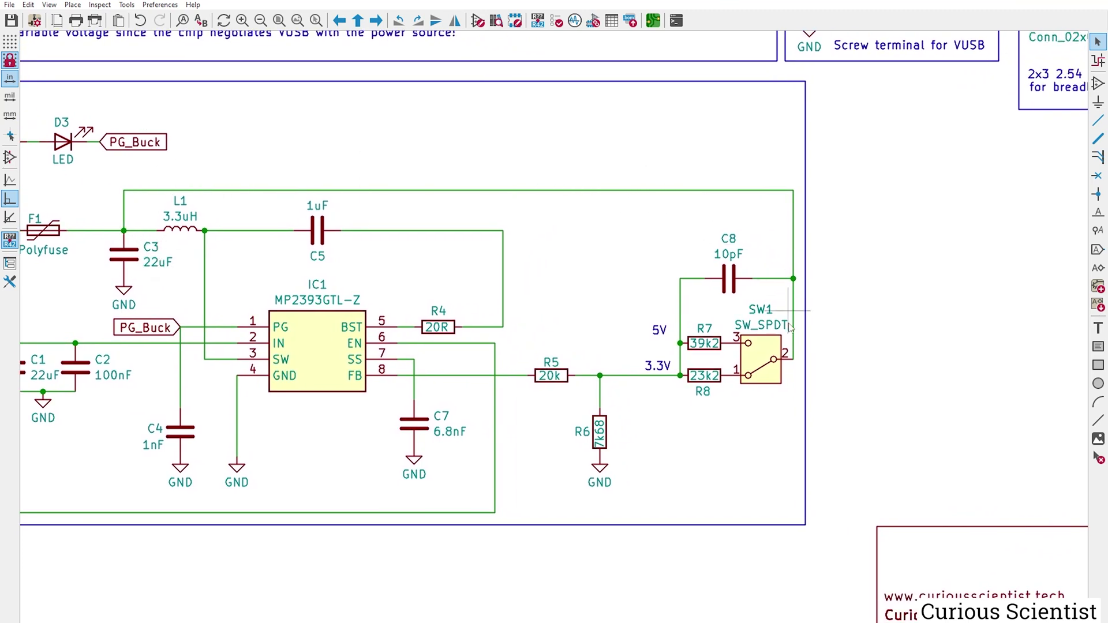
scroll(787, 320, "right", 2)
scroll(787, 320, "down", 2)
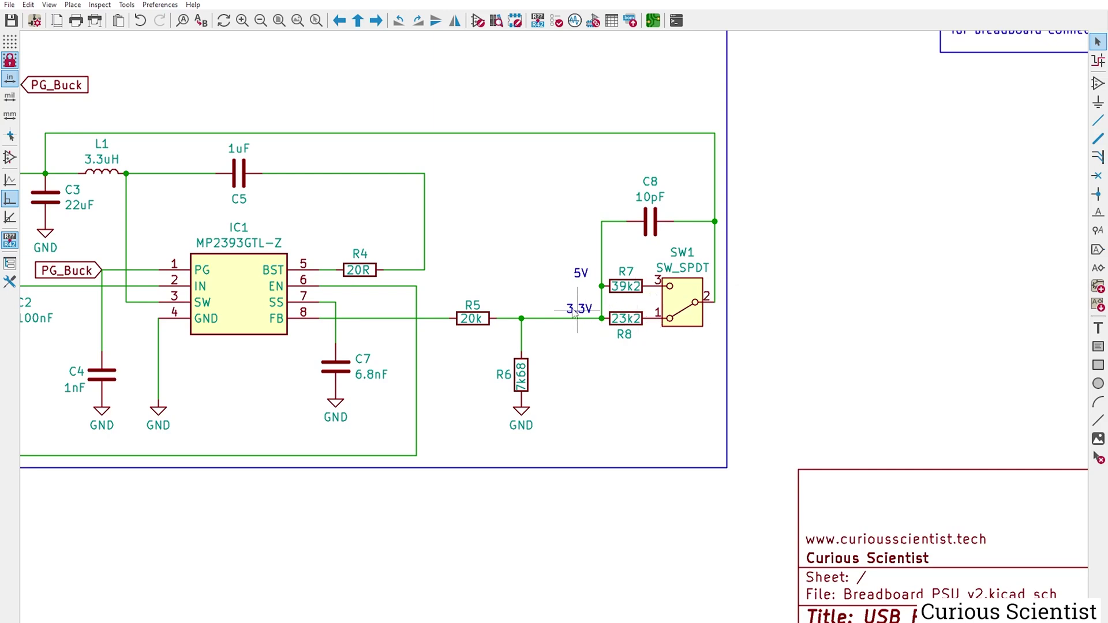
- Highlight the 3.3V feedback divider with R5, R6 and R8, clear the selection and show the whole schematic sheet
left_click_drag(454, 287, 565, 445)
left_click_drag(446, 293, 683, 446)
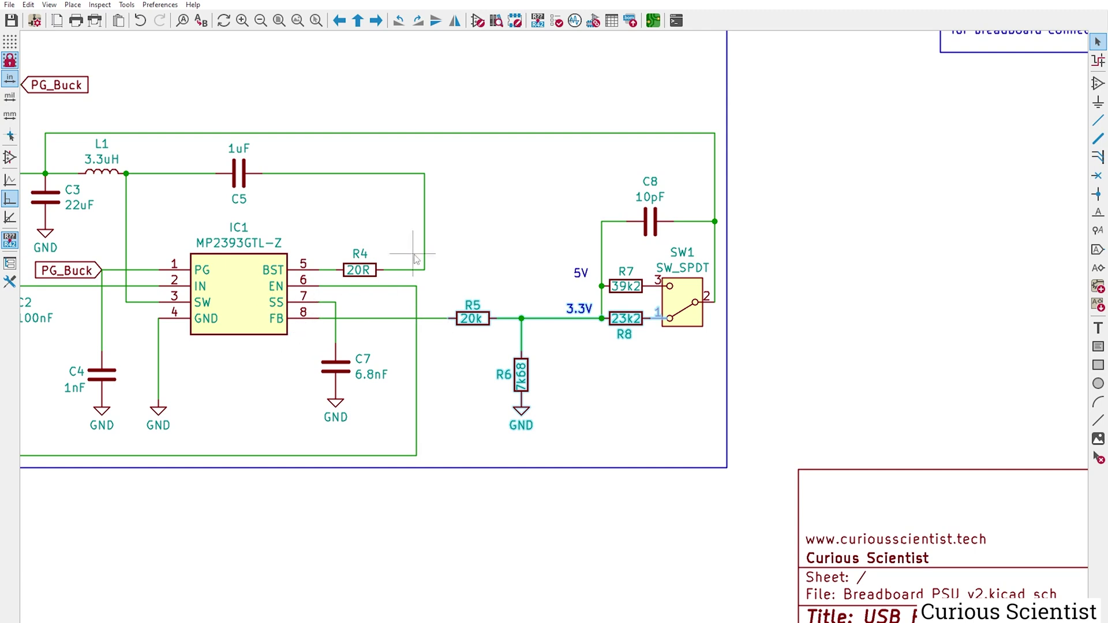
left_click(476, 249)
scroll(483, 263, "left", 3)
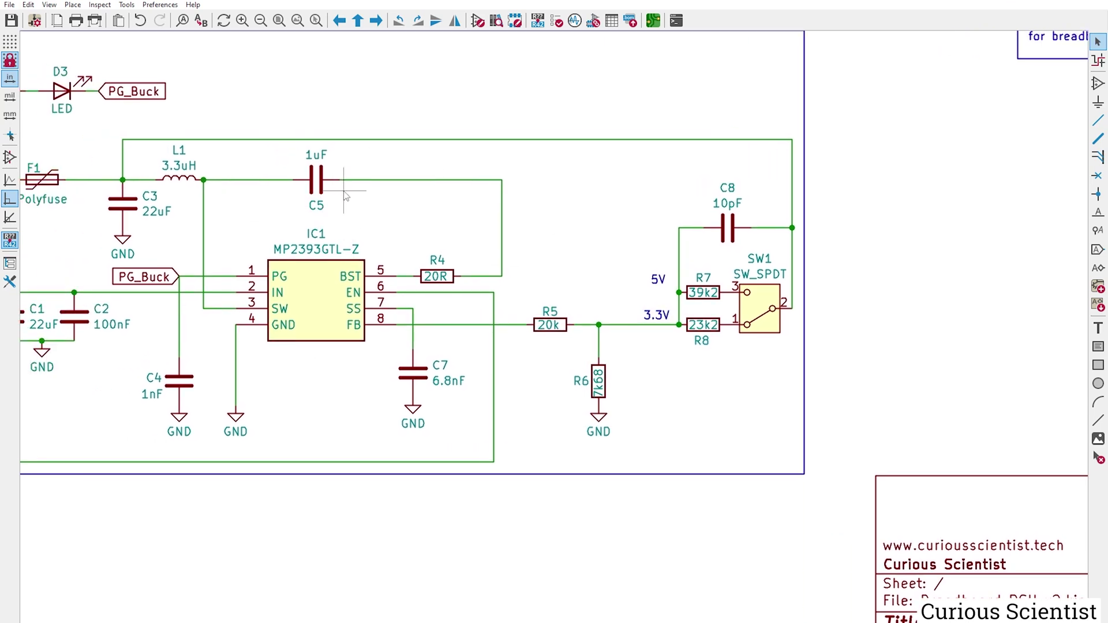
key("Home")
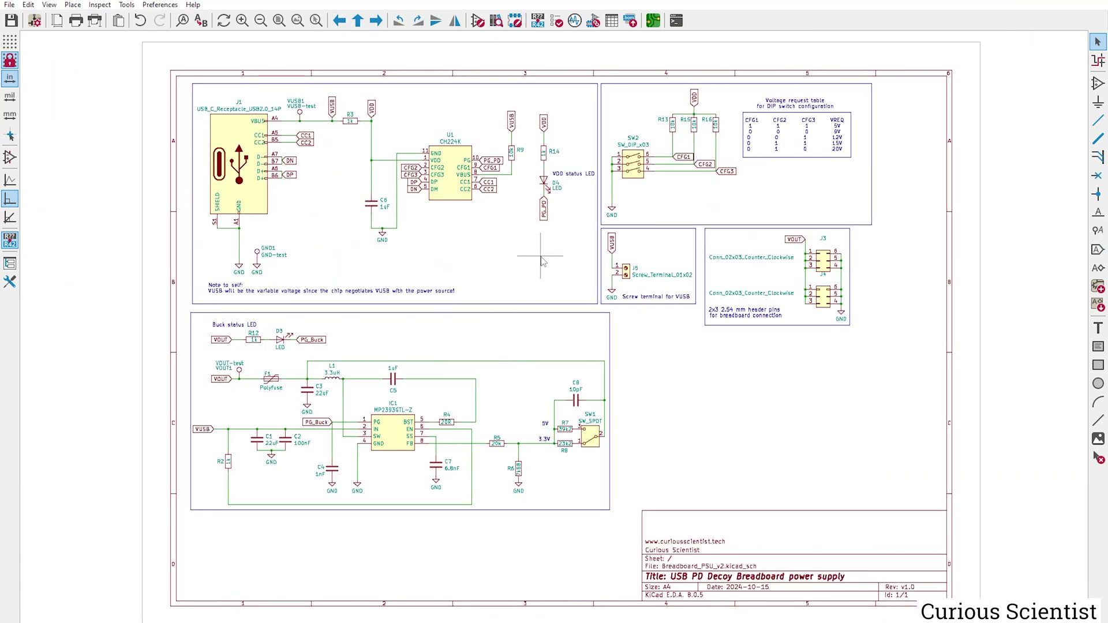